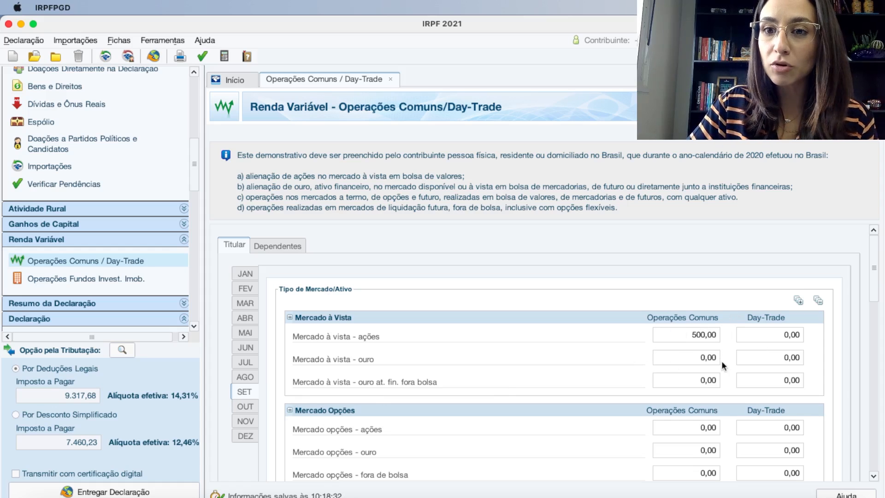
Review the September Consolidação do Mês figures down to the Imposto pago field
{"action": "left_click_drag", "start_coordinate": [876, 282], "coordinate": [875, 451]}
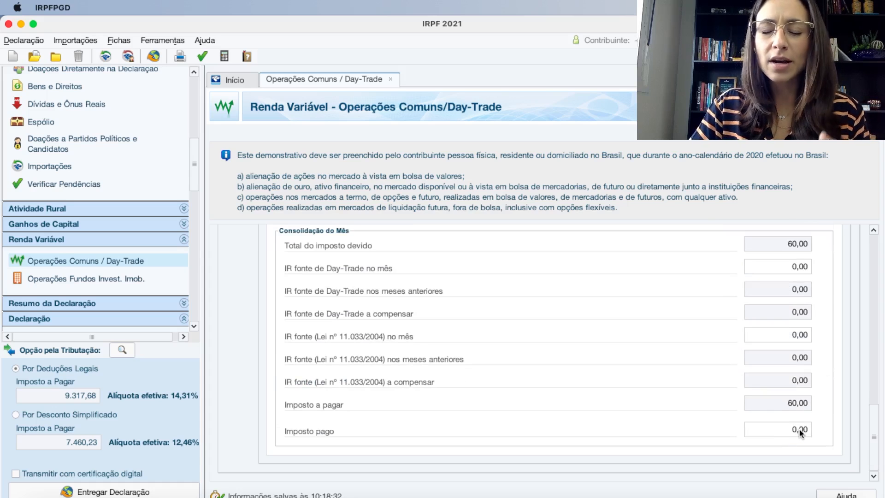
{"action": "left_click_drag", "start_coordinate": [874, 438], "coordinate": [874, 267]}
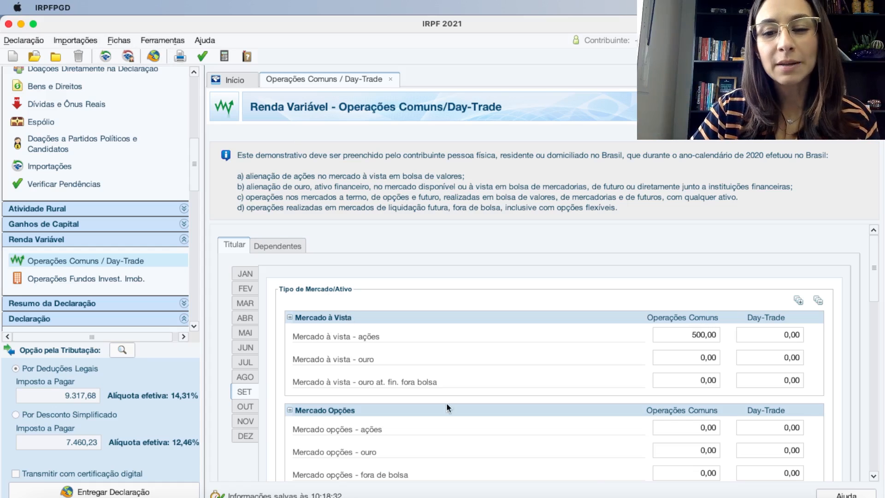
Switch to the Sicalc calculation form in Chrome and choose revenue code 6015 for IRPF net gains on stock exchange operations
{"action": "left_click", "coordinate": [558, 496]}
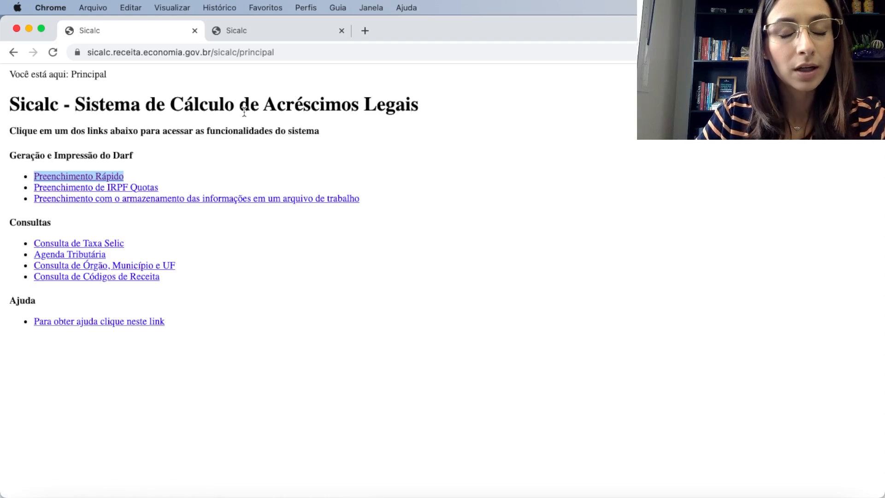
{"action": "left_click", "coordinate": [239, 29]}
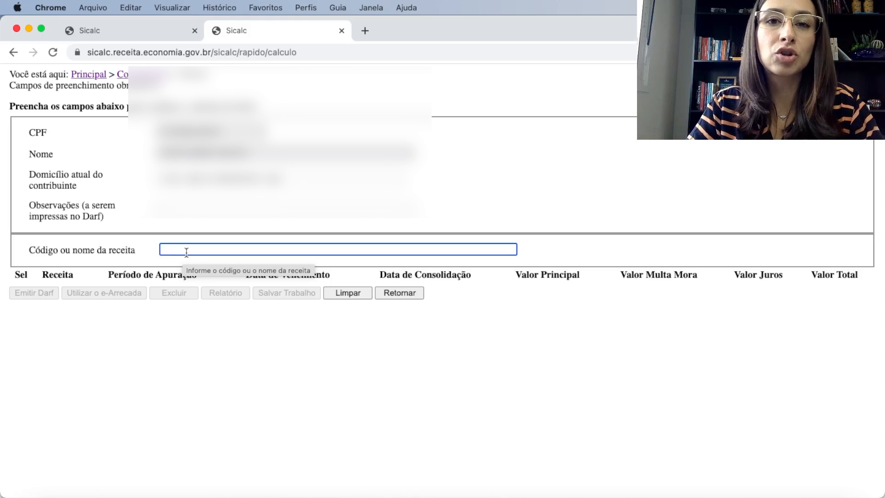
{"action": "type", "text": "6015"}
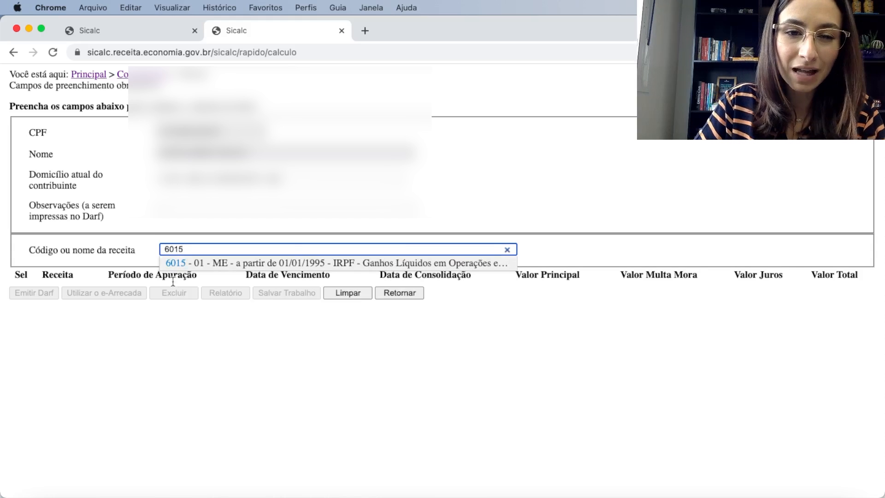
{"action": "left_click", "coordinate": [298, 262]}
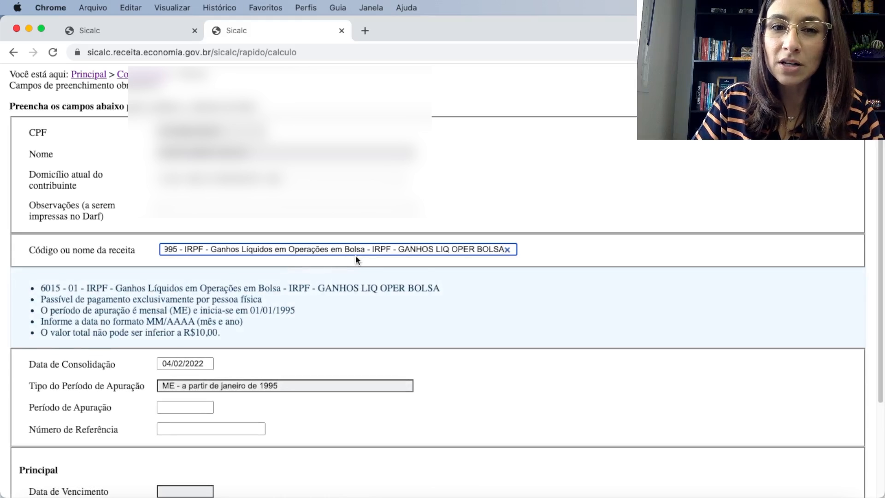
Set the Período de Apuração to 01/2022
{"action": "scroll", "coordinate": [416, 272], "scroll_direction": "down", "scroll_amount": 3}
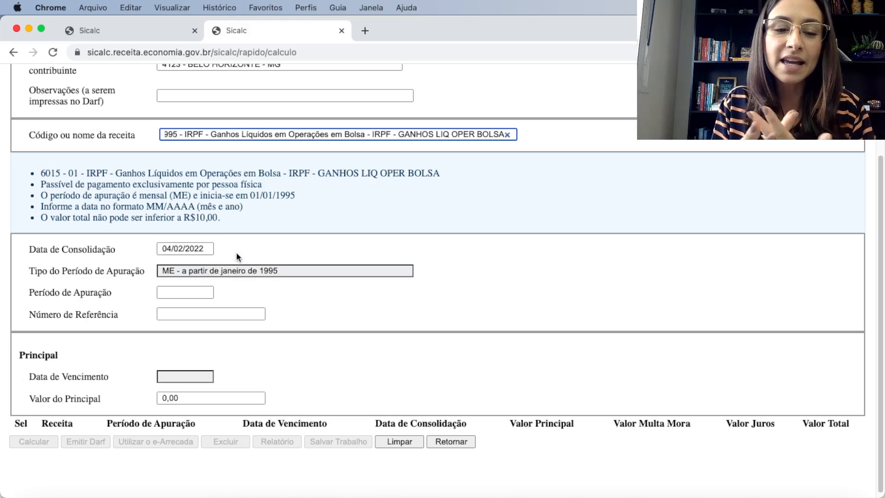
{"action": "left_click", "coordinate": [182, 293]}
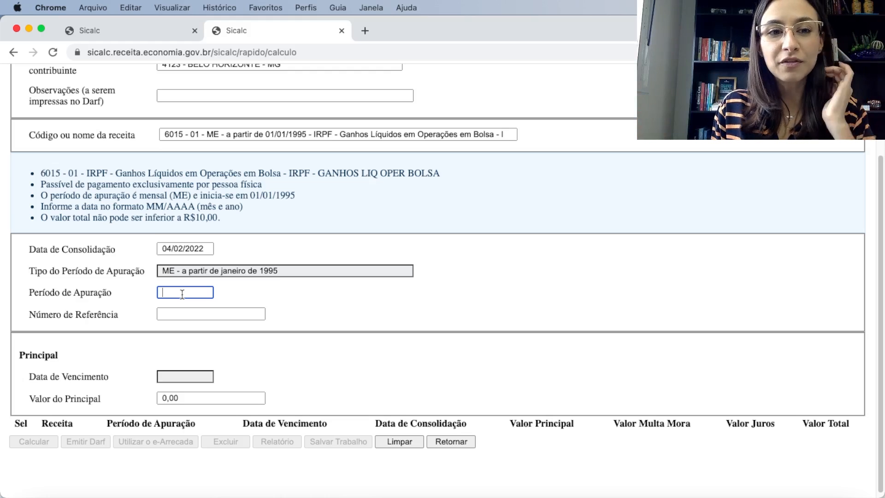
{"action": "type", "text": "0"}
{"action": "type", "text": "1"}
{"action": "type", "text": "2022"}
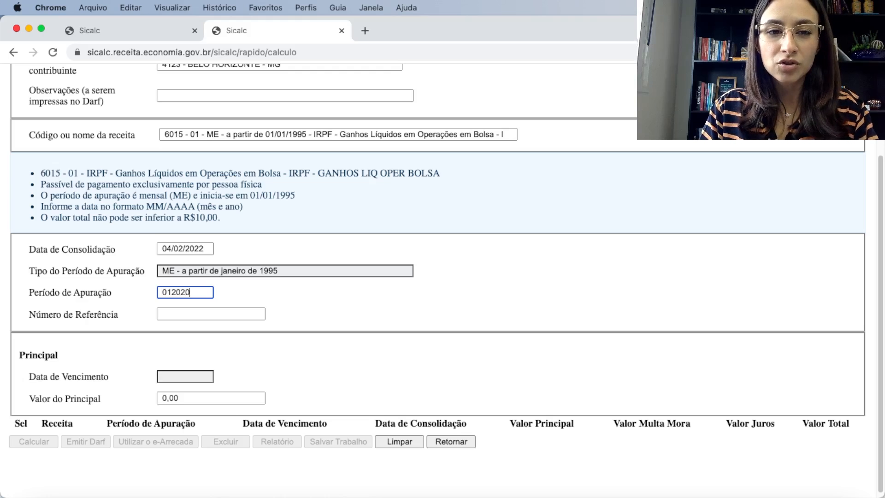
{"action": "left_click", "coordinate": [262, 281]}
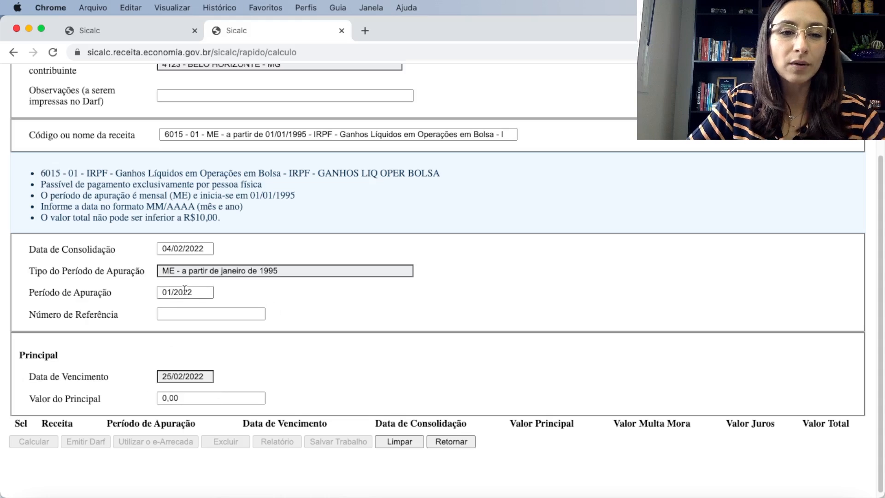
Check the September operations in IRPF 2021, and change Sicalc's Período de Apuração to 09/2021
{"action": "left_click_drag", "start_coordinate": [203, 292], "coordinate": [141, 295]}
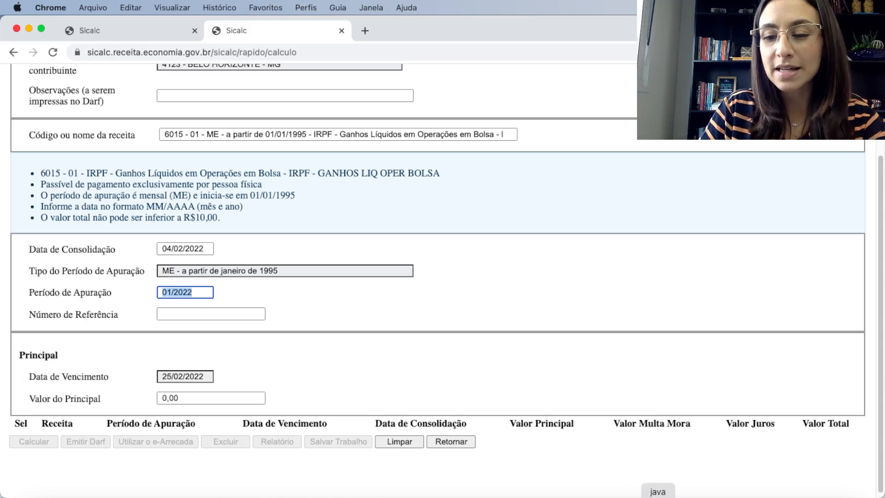
{"action": "left_click", "coordinate": [658, 495]}
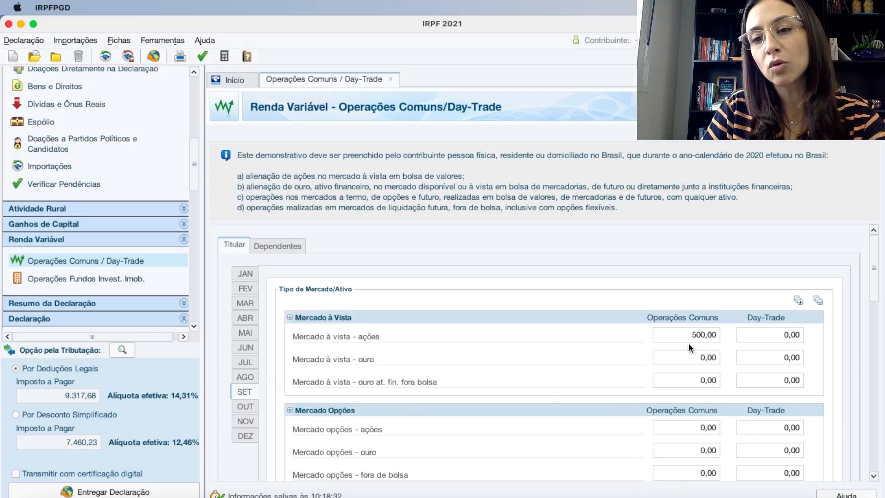
{"action": "left_click", "coordinate": [21, 24]}
{"action": "left_click", "coordinate": [202, 293]}
{"action": "left_click_drag", "start_coordinate": [209, 293], "coordinate": [16, 294]}
{"action": "type", "text": "09"}
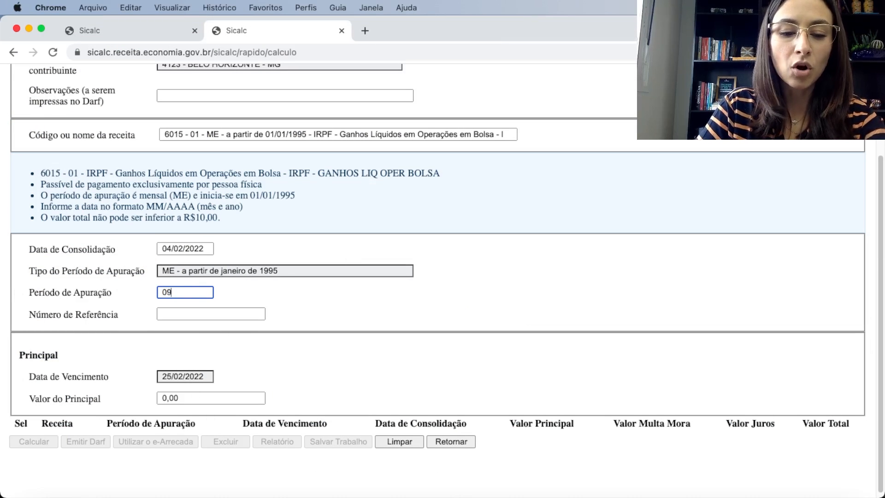
{"action": "type", "text": "/2021"}
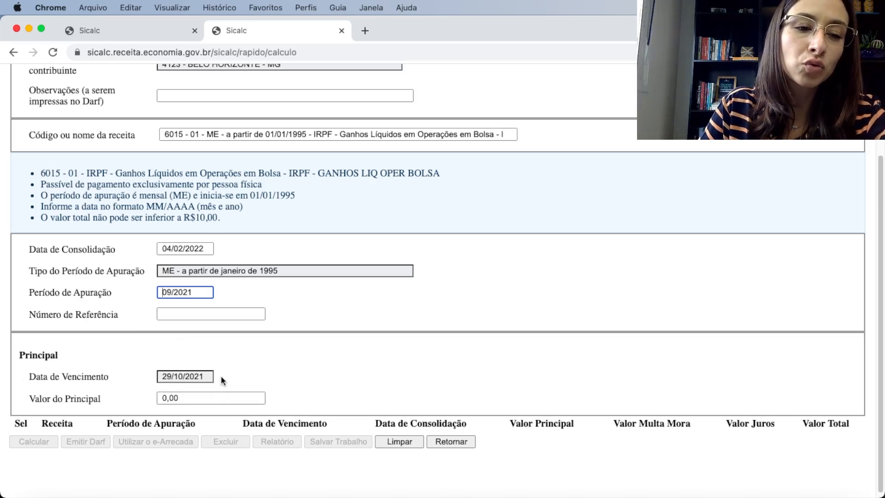
Enter a Valor do Principal of 75,00, calculate the 09/2021 charge and select its row
{"action": "scroll", "coordinate": [234, 353], "scroll_direction": "down", "scroll_amount": 1}
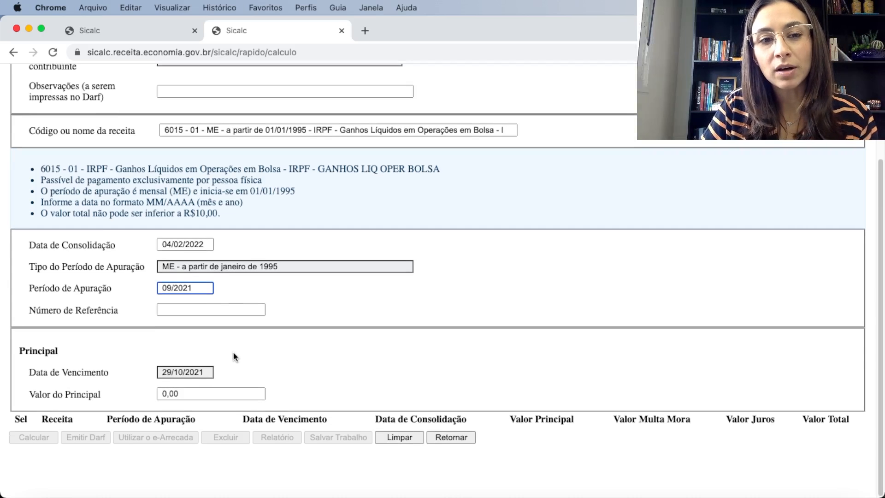
{"action": "left_click", "coordinate": [195, 393]}
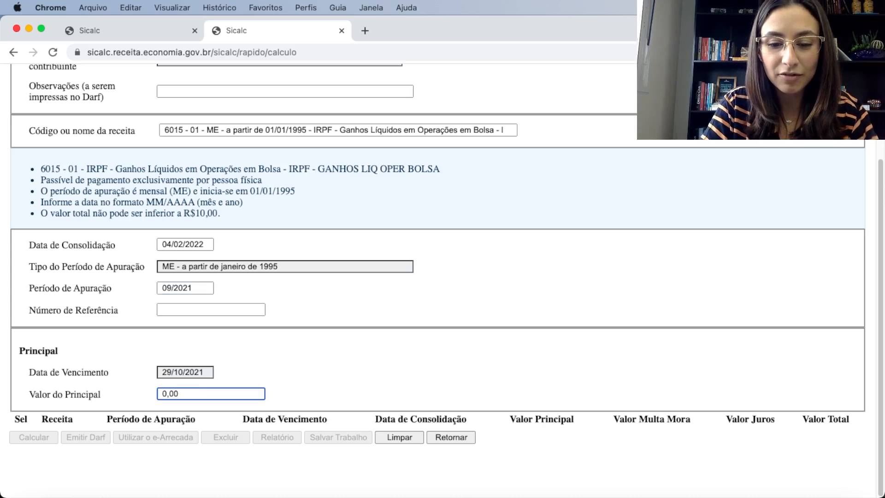
{"action": "type", "text": "7500"}
{"action": "left_click", "coordinate": [317, 357]}
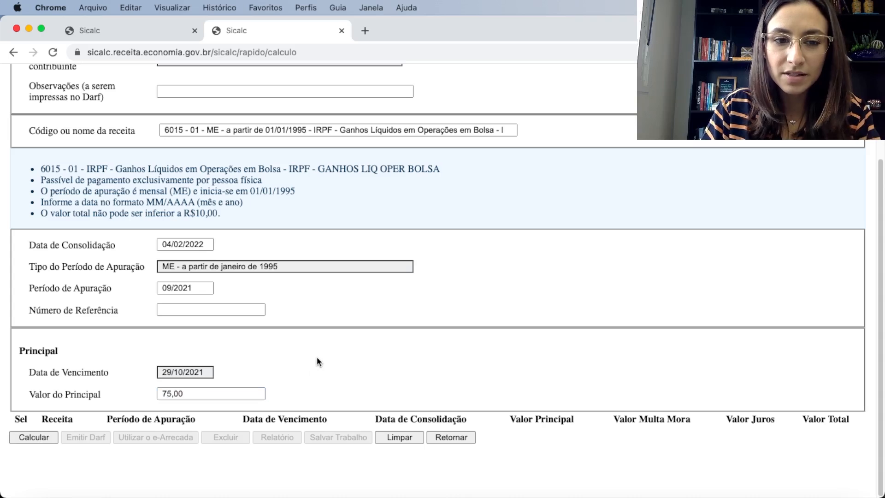
{"action": "left_click", "coordinate": [56, 436]}
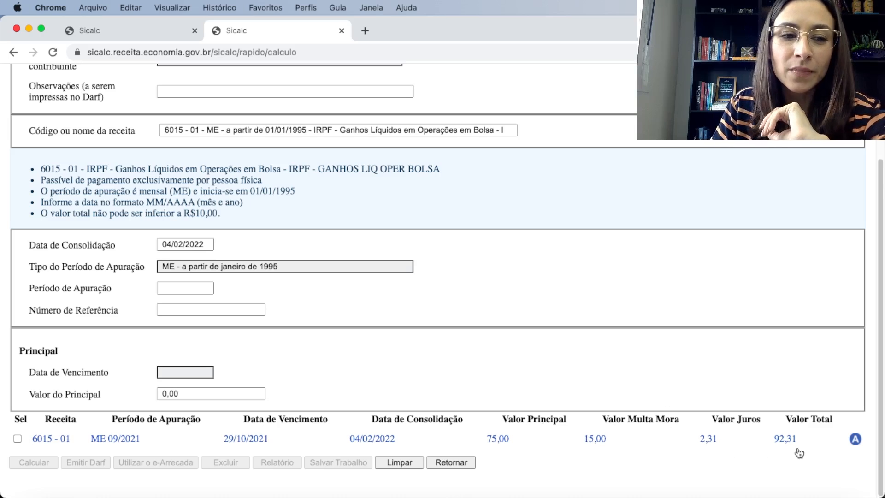
{"action": "left_click", "coordinate": [18, 438]}
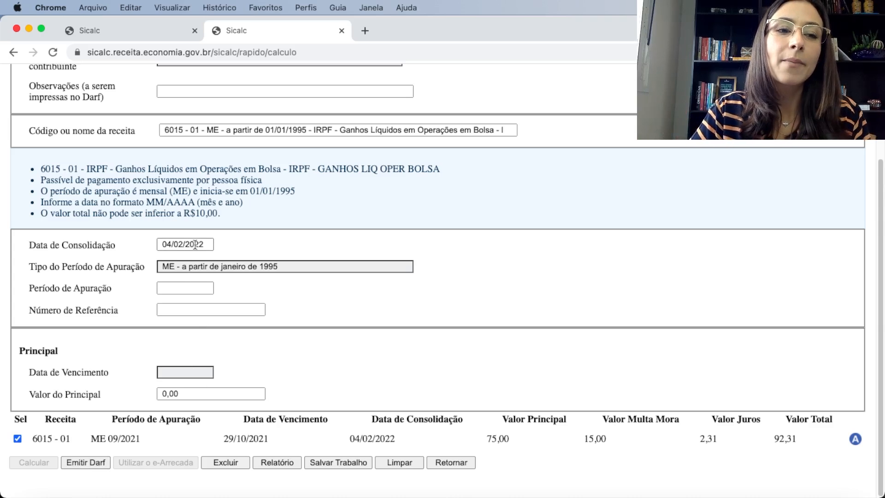
Clear the calculated entry and fill in Período de Apuração 01/2022 with a Valor do Principal of 75,00
{"action": "scroll", "coordinate": [251, 350], "scroll_direction": "up", "scroll_amount": 1}
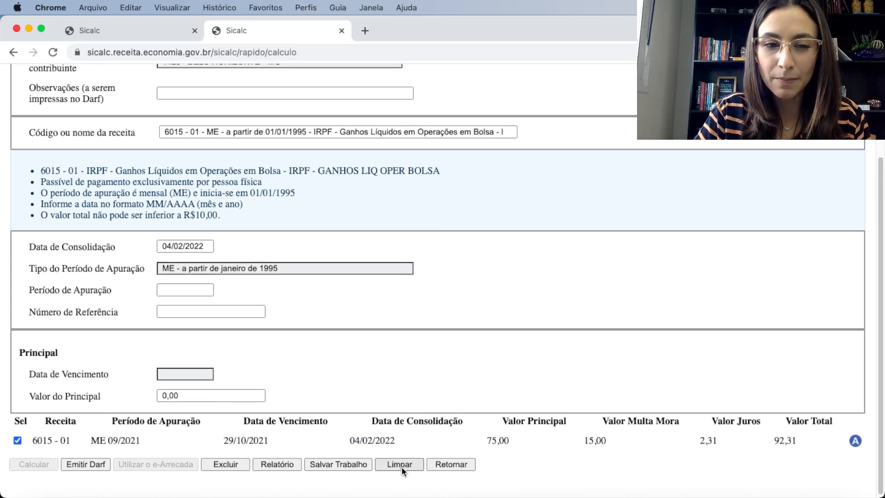
{"action": "left_click", "coordinate": [405, 464]}
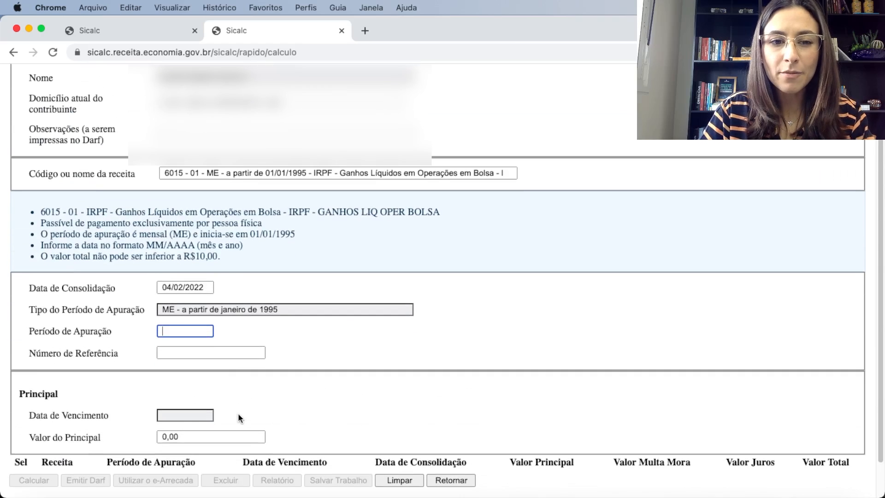
{"action": "type", "text": "012022"}
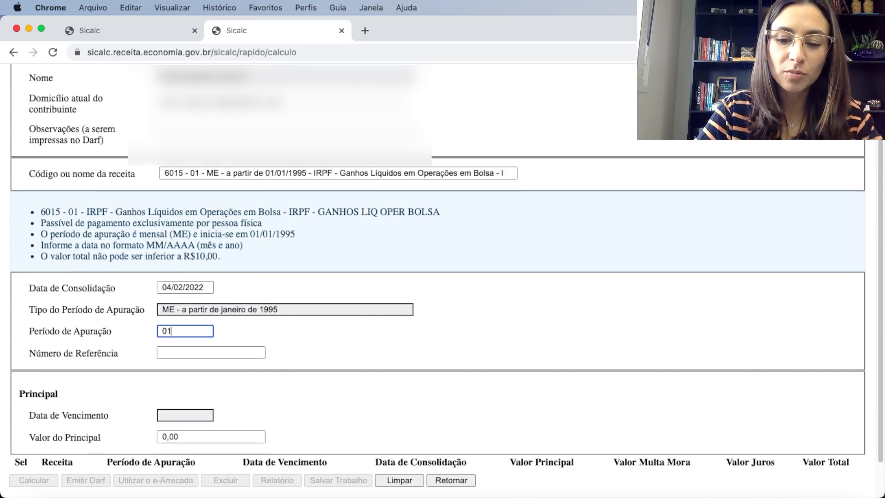
{"action": "left_click", "coordinate": [348, 374]}
{"action": "left_click", "coordinate": [193, 435]}
{"action": "key", "text": "BackSpace"}
{"action": "key", "text": "BackSpace"}
{"action": "key", "text": "BackSpace"}
{"action": "key", "text": "BackSpace"}
{"action": "type", "text": "75"}
{"action": "left_click", "coordinate": [297, 414]}
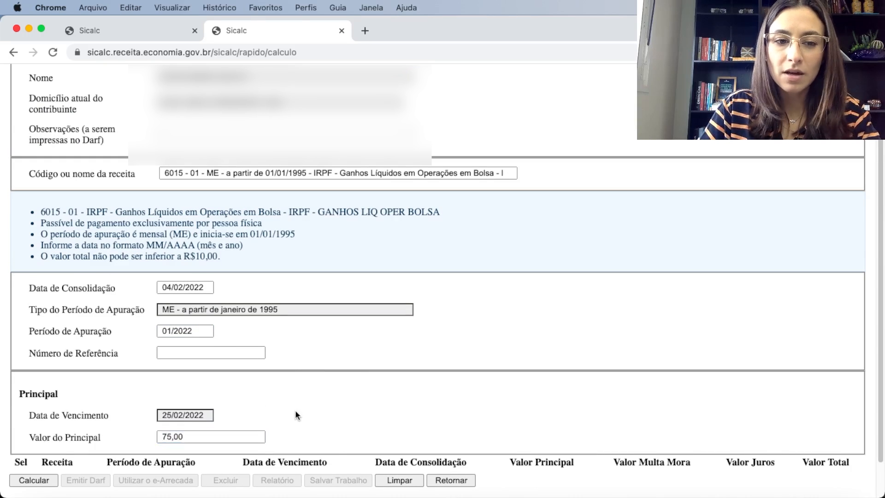
Calculate the 01/2022 charge and select its row for issuing the Darf
{"action": "left_click", "coordinate": [28, 480]}
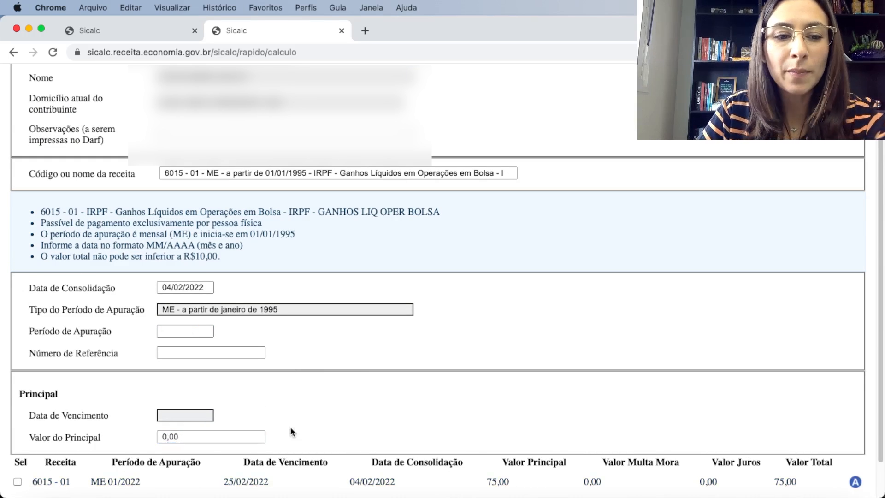
{"action": "scroll", "coordinate": [340, 417], "scroll_direction": "down", "scroll_amount": 2}
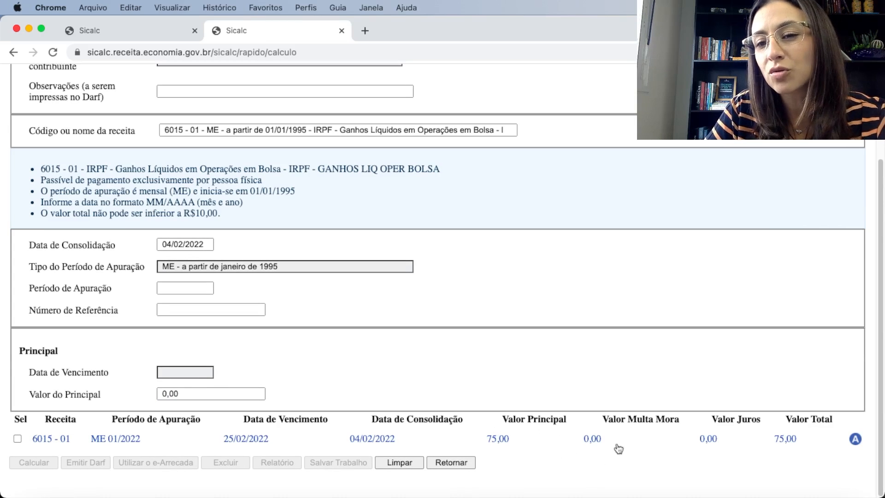
{"action": "left_click", "coordinate": [18, 439]}
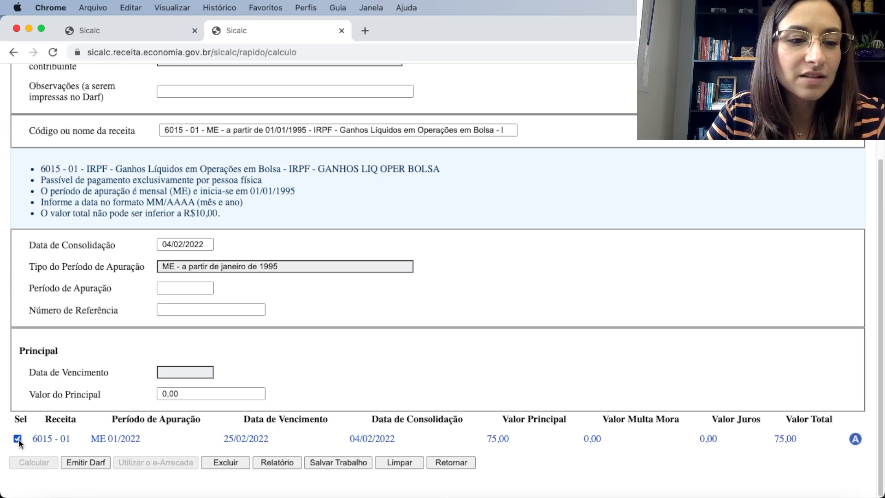
{"action": "left_click", "coordinate": [77, 459]}
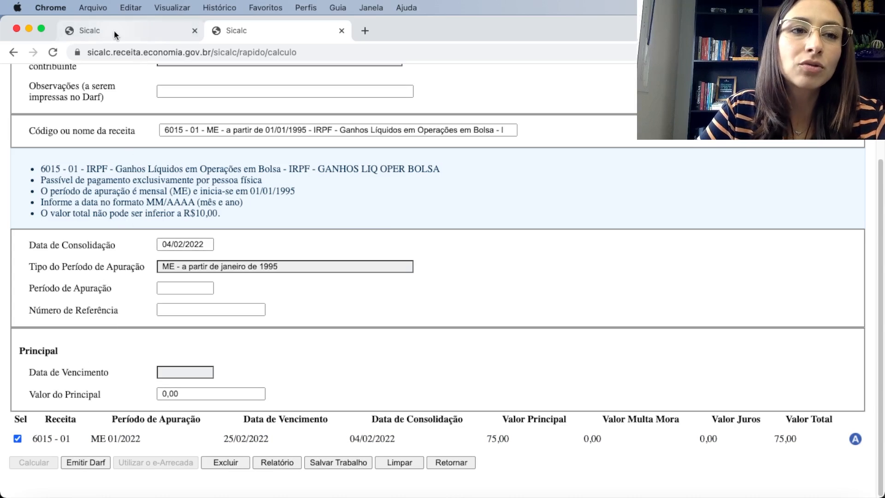
Switch to IRPF 2021 to check September's Imposto pago field, and return to the Sicalc form in Chrome
{"action": "left_click", "coordinate": [601, 497]}
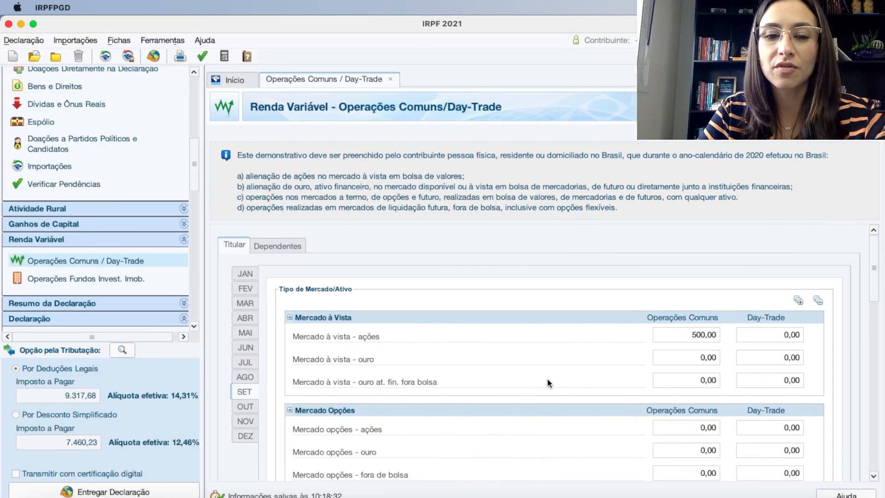
{"action": "scroll", "coordinate": [555, 378], "scroll_direction": "down", "scroll_amount": 3}
{"action": "left_click_drag", "start_coordinate": [874, 292], "coordinate": [875, 447]}
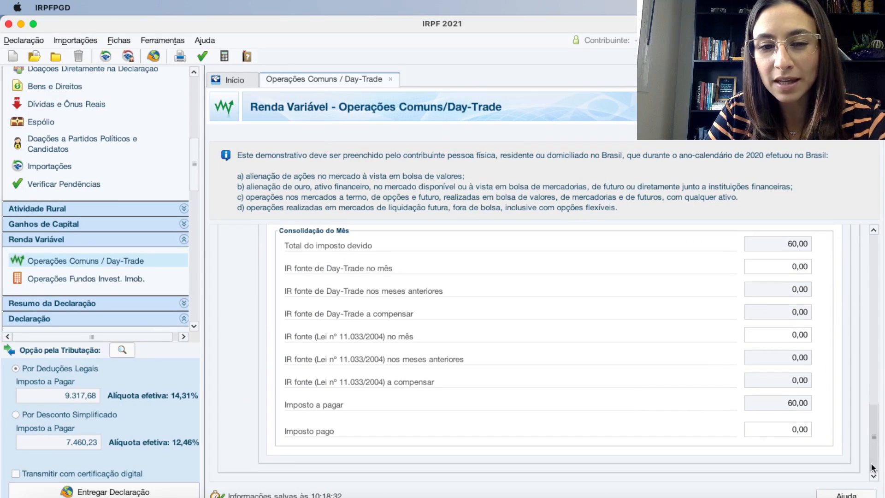
{"action": "left_click", "coordinate": [795, 429]}
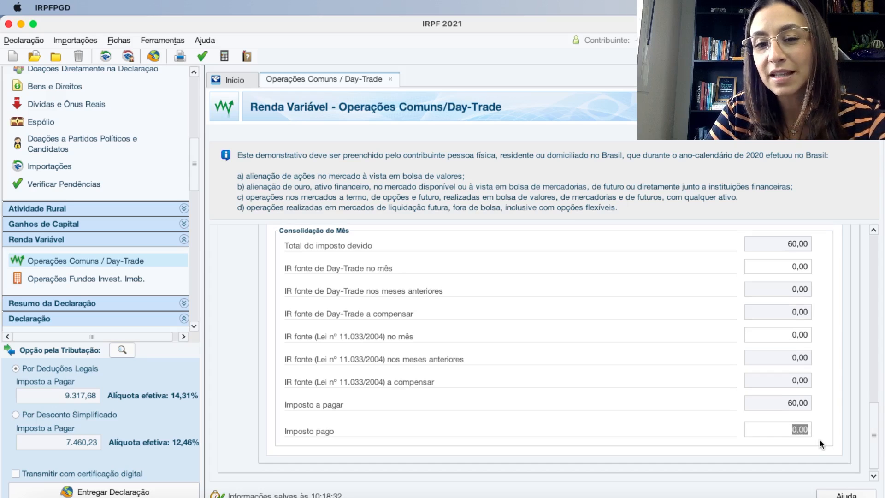
{"action": "left_click", "coordinate": [20, 24]}
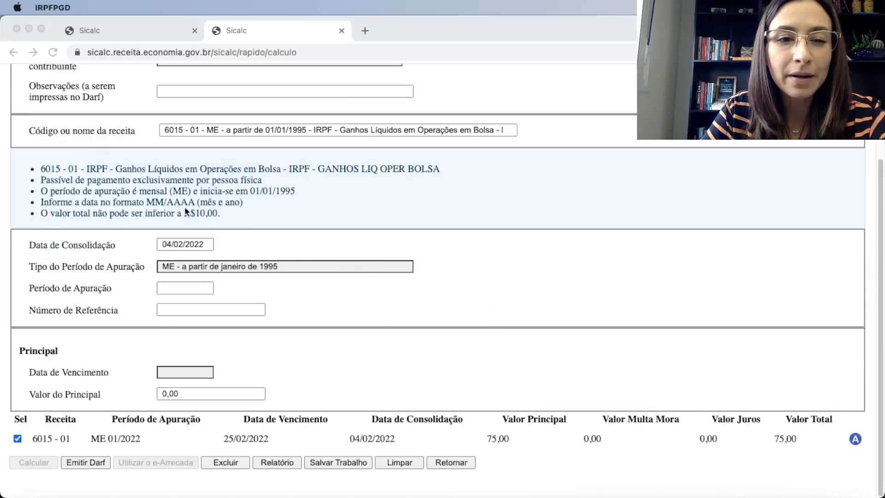
{"action": "left_click", "coordinate": [224, 223]}
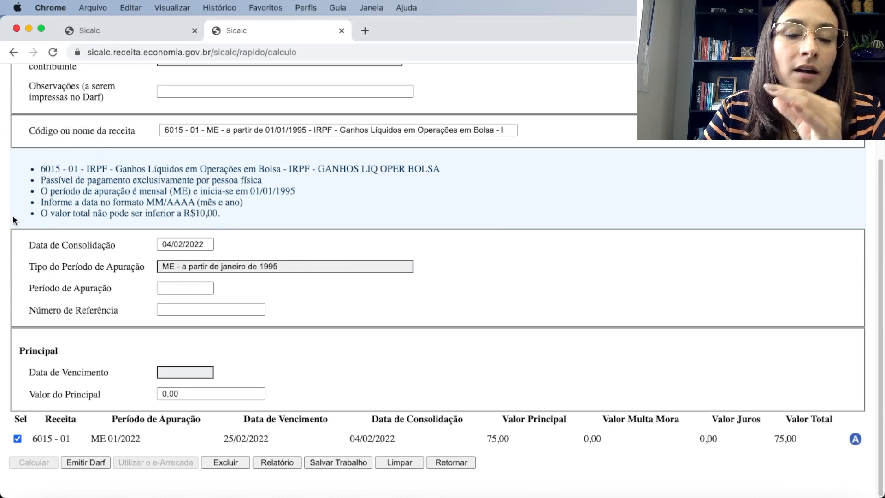